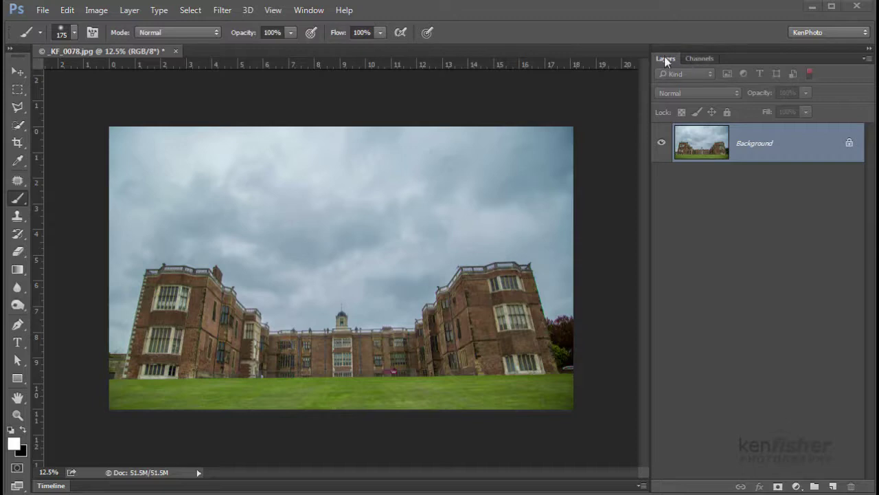
Detach the Layers panel from its dock and float it over the photo.
drag(669, 59, 393, 75)
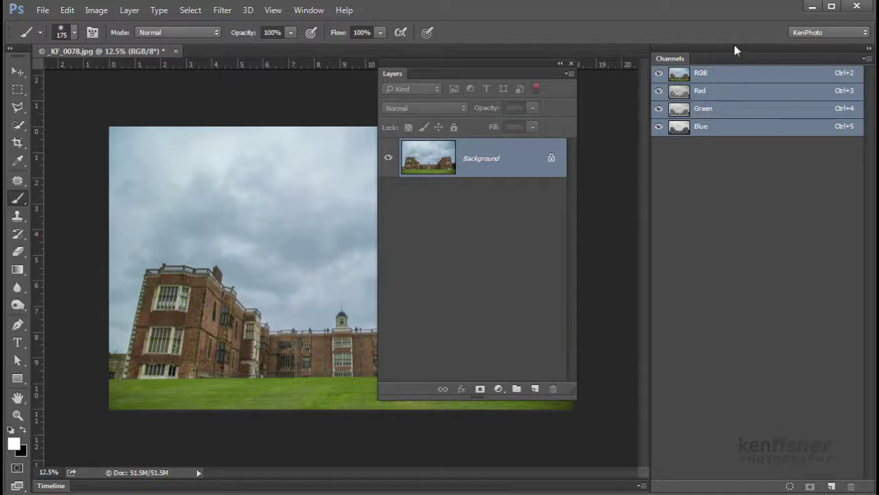
drag(392, 74, 419, 84)
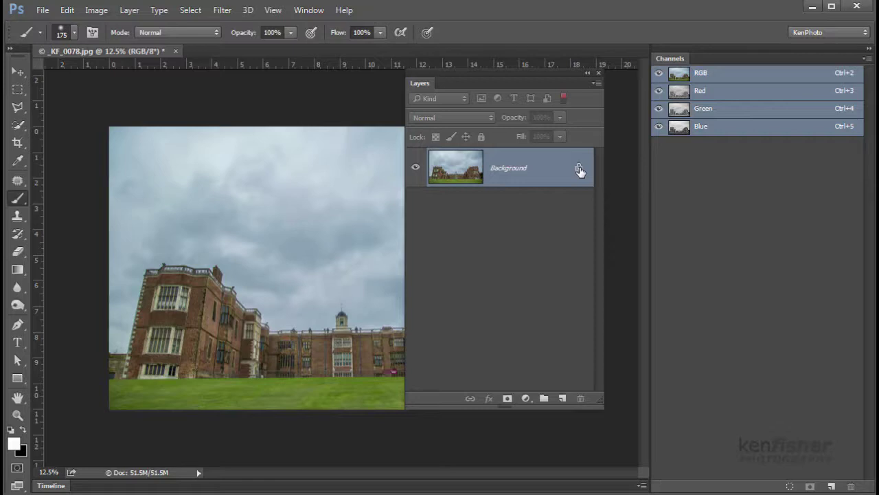
Unlock the Background layer, rename it "Stately Home", and keep it selected.
drag(579, 170, 583, 400)
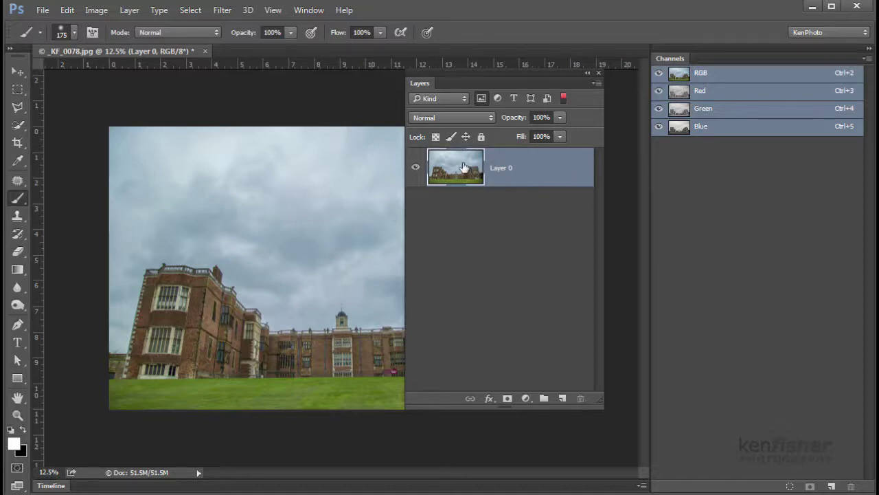
double_click(501, 169)
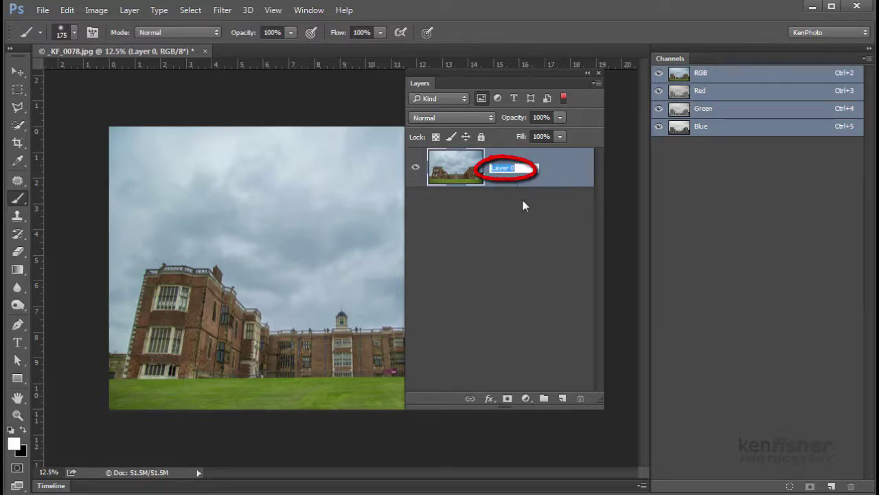
text(Stat)
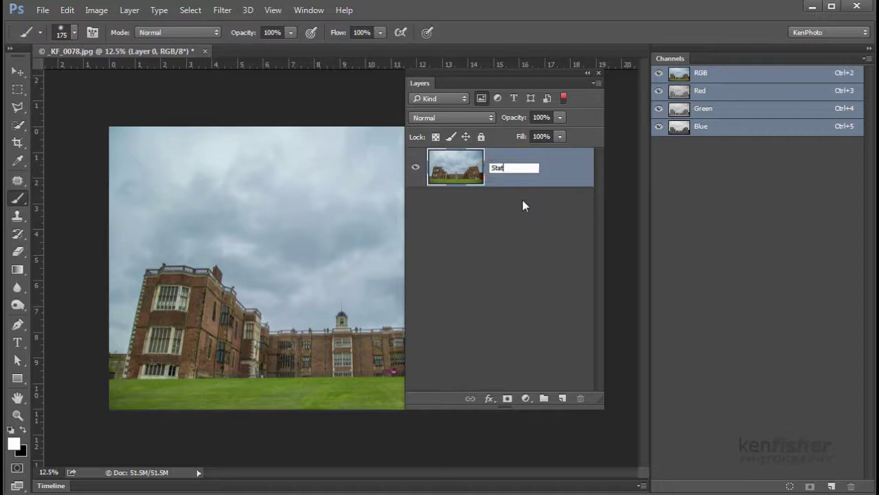
text(ely Home)
click(525, 209)
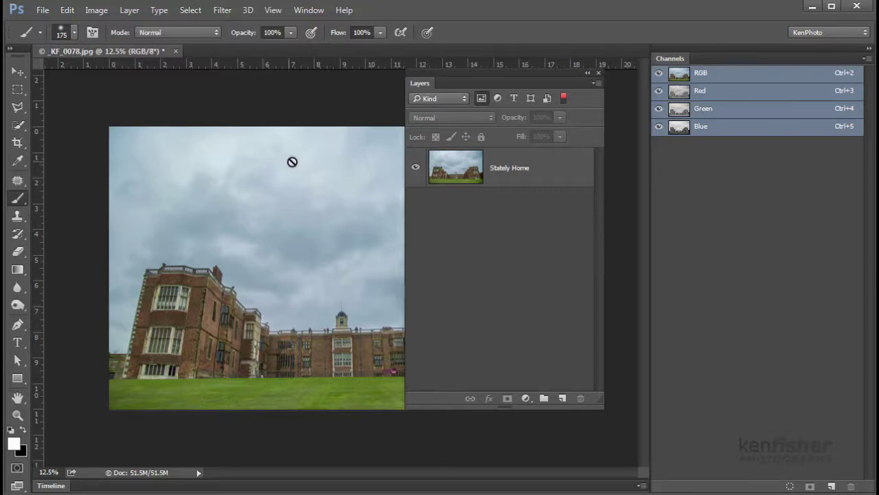
click(553, 174)
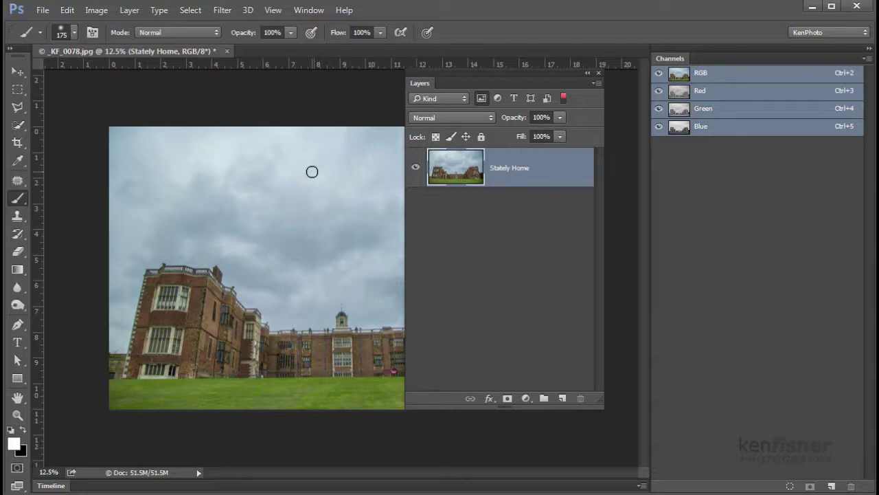
Hide the Stately Home layer and show it again.
click(415, 169)
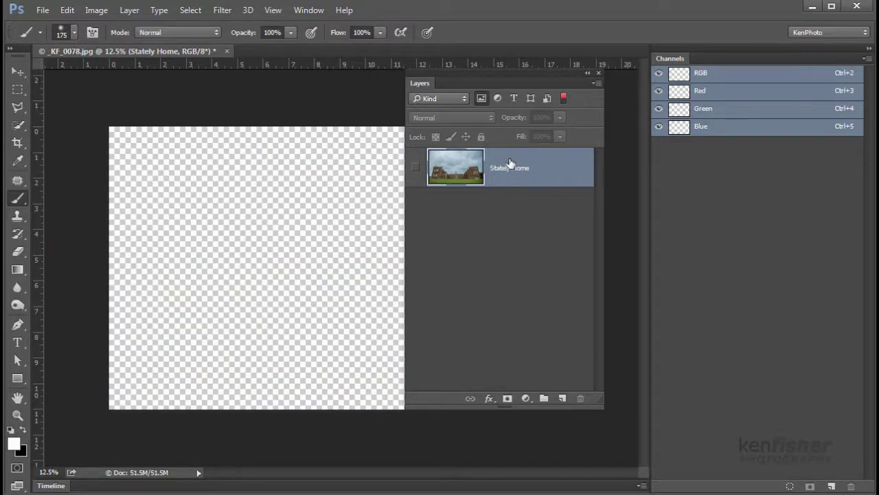
click(416, 168)
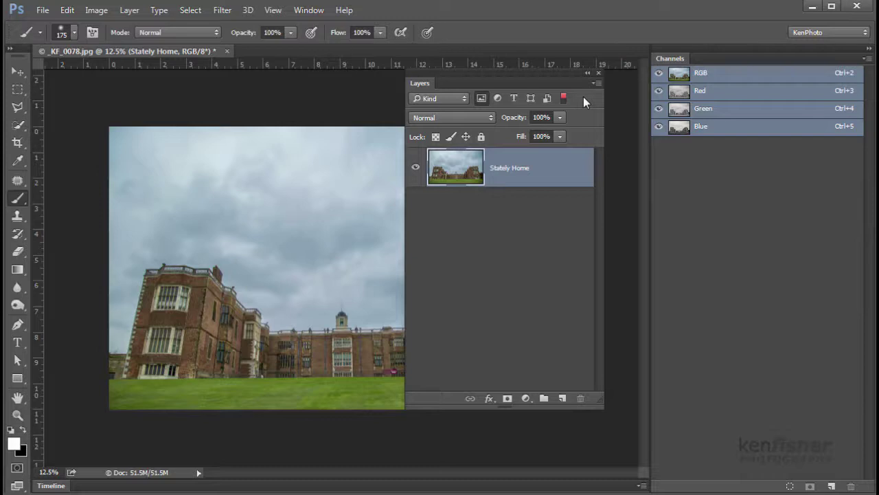
Review the layer filter types and turn layer filtering off.
click(463, 99)
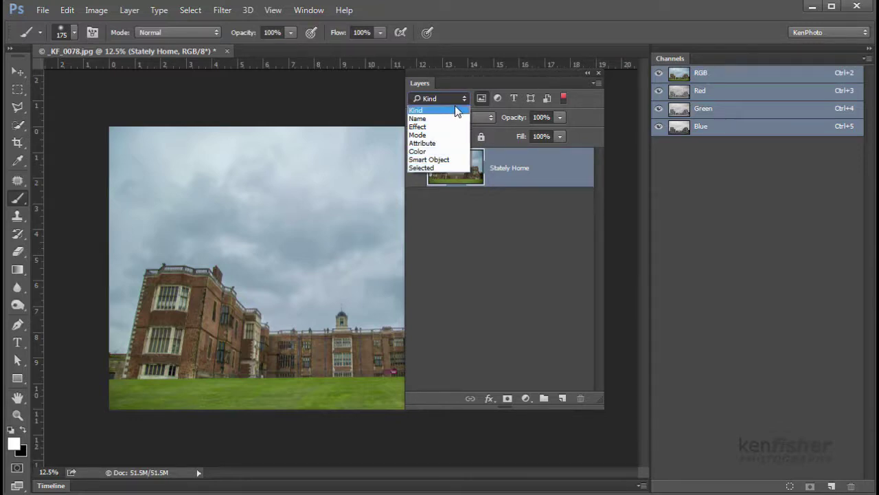
click(475, 87)
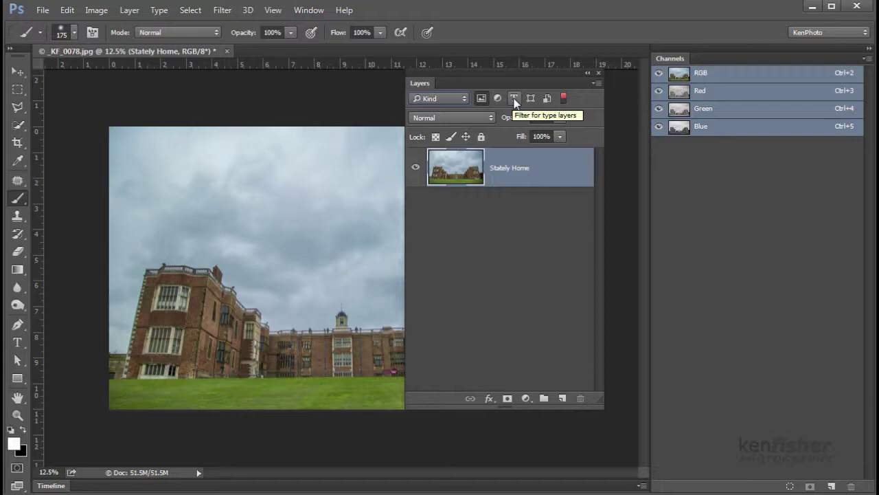
click(563, 99)
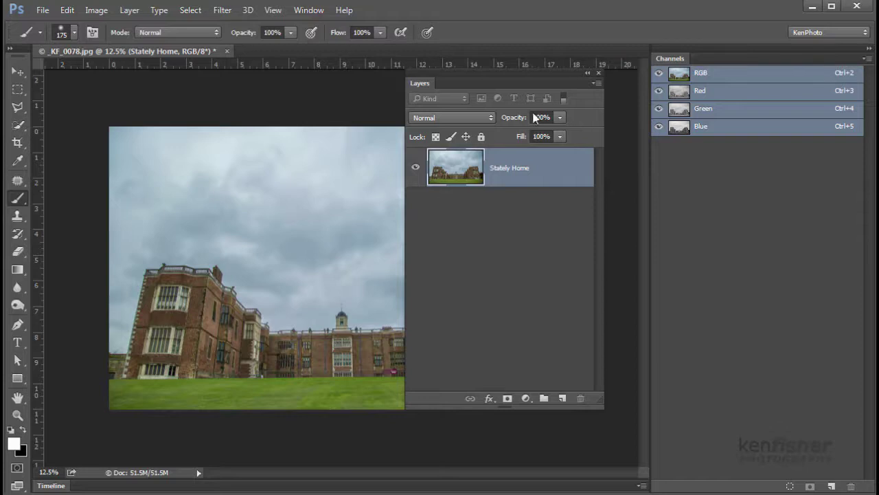
click(491, 117)
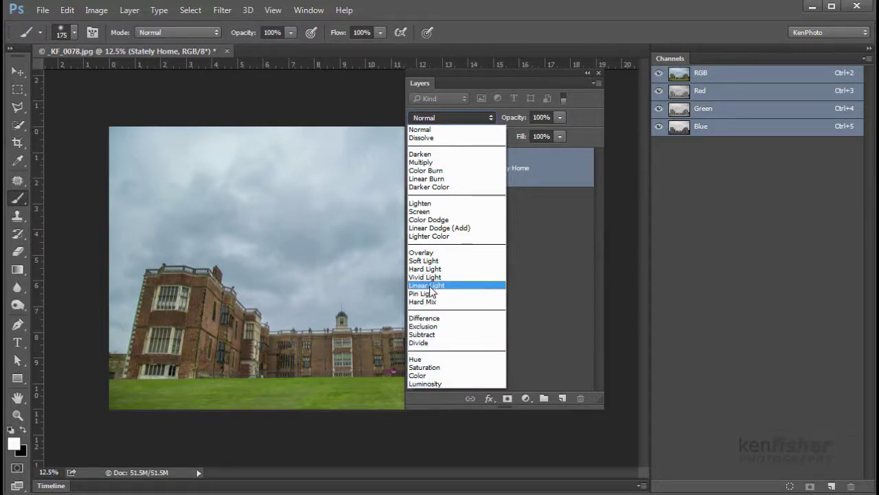
click(453, 117)
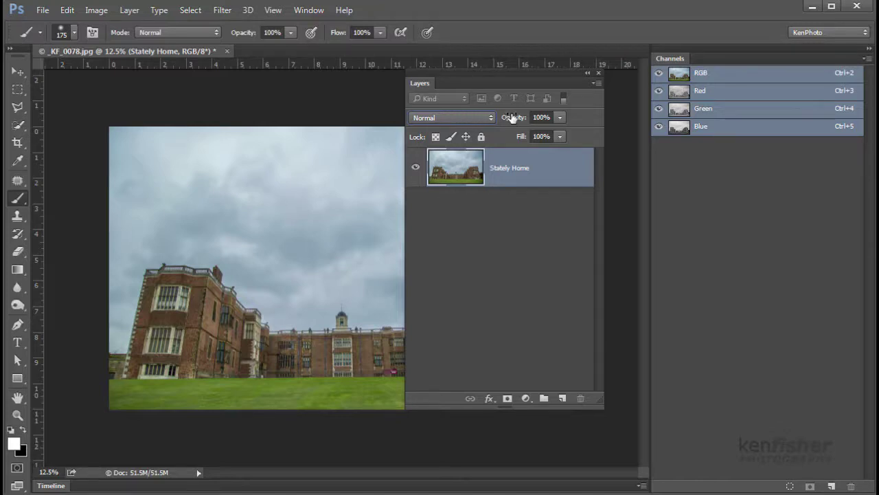
Lower the Stately Home layer's opacity to 0% and restore it to 100%.
click(559, 118)
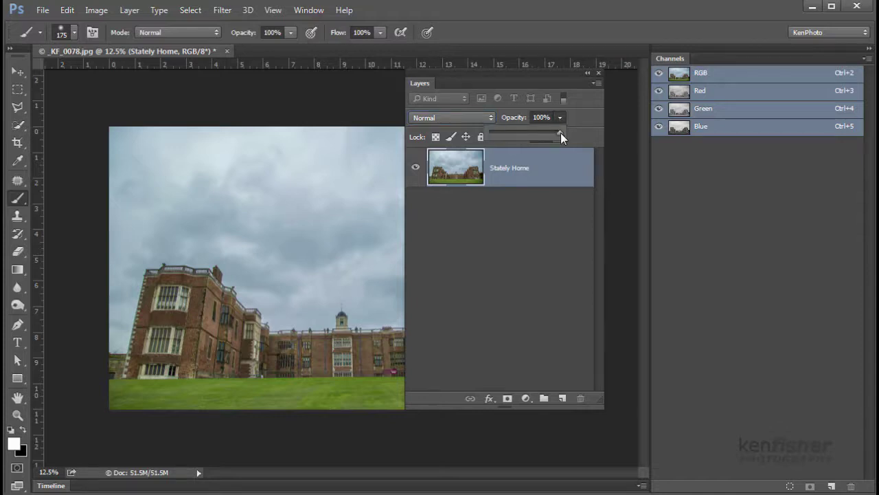
drag(533, 133, 544, 132)
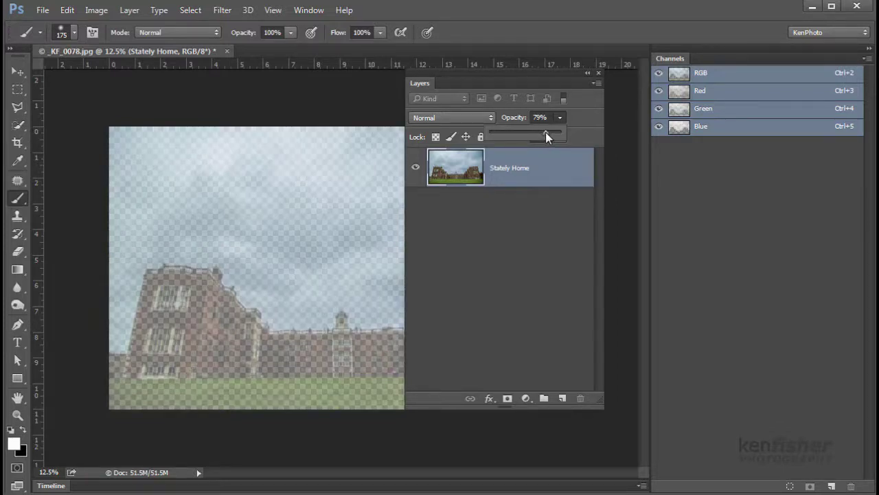
drag(520, 132, 487, 134)
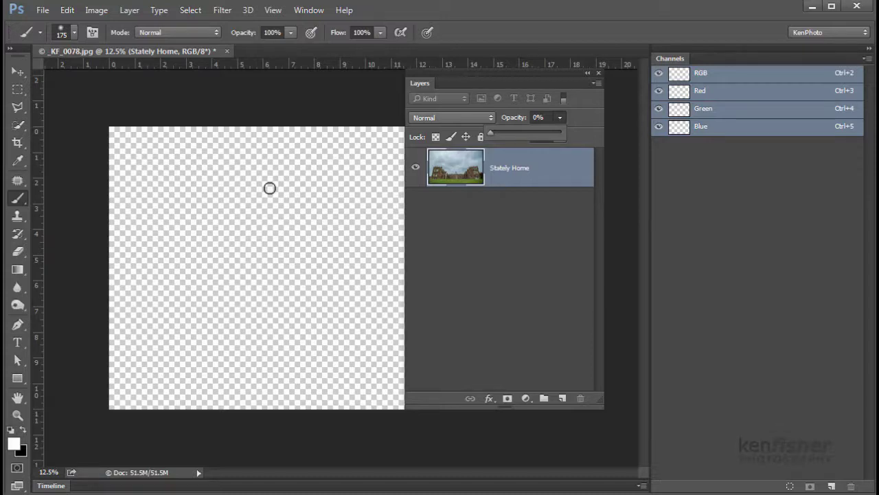
drag(489, 135, 577, 150)
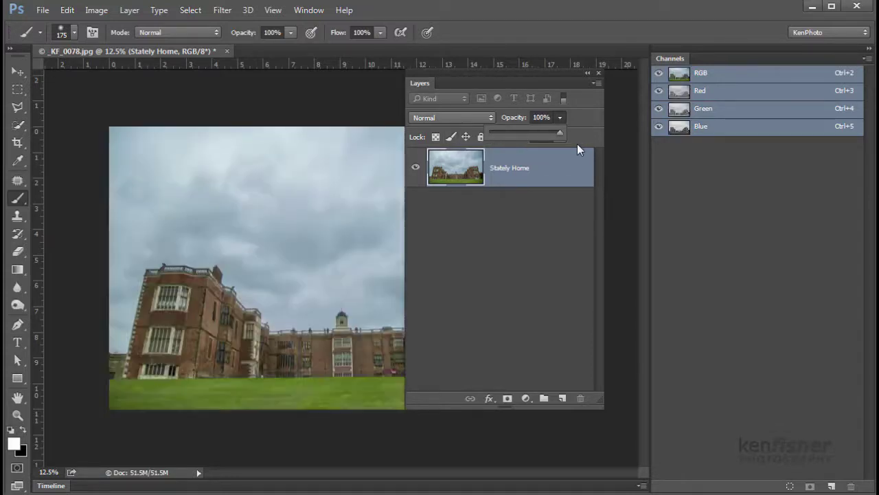
click(579, 143)
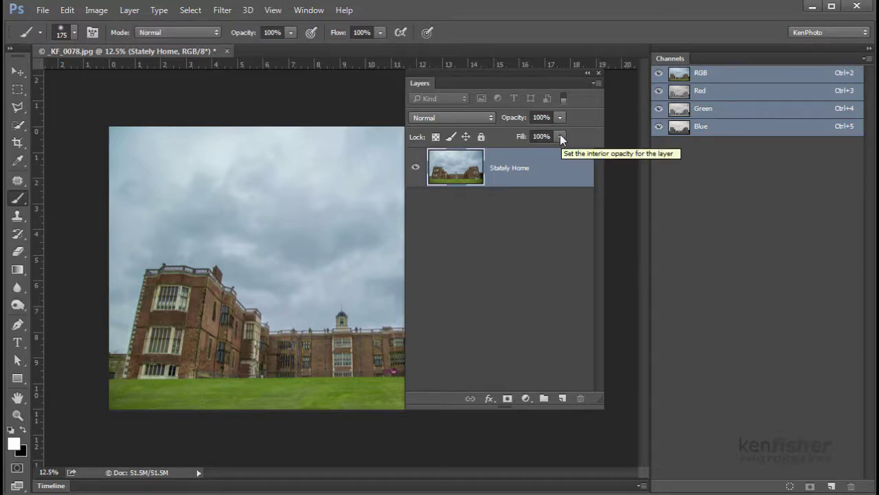
click(559, 136)
mouse_move(557, 151)
mouse_down()
mouse_move(517, 152)
mouse_move(542, 160)
mouse_up()
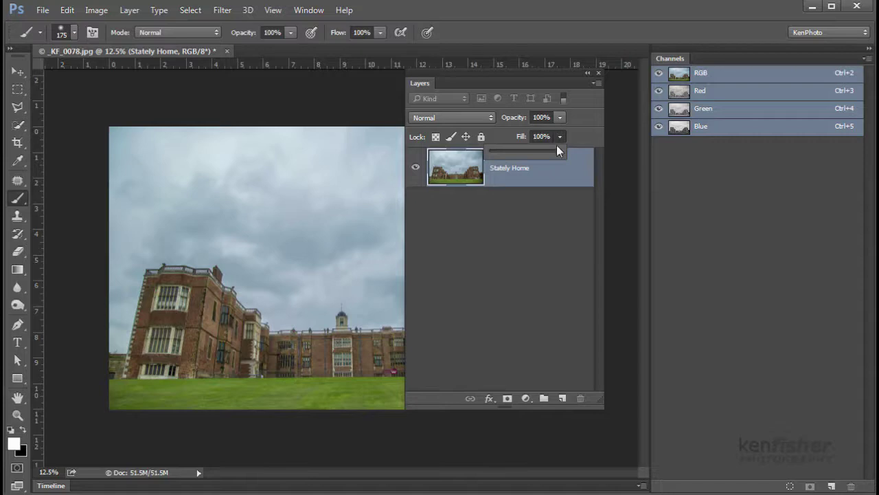
click(549, 202)
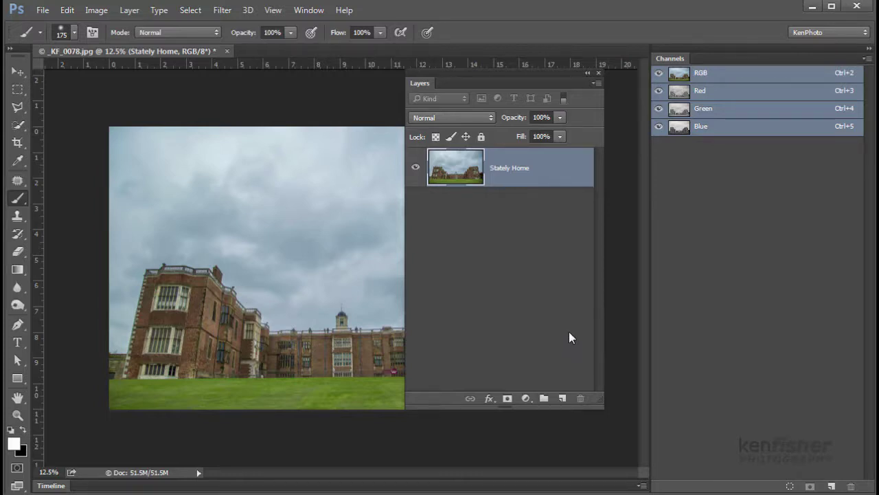
Try to delete the Stately Home layer and look for a delete option among its layer commands.
drag(553, 175, 584, 398)
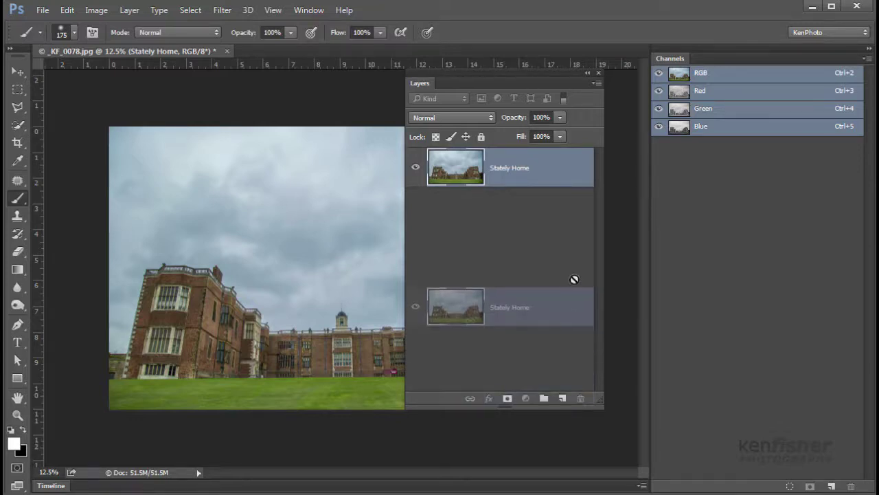
right_click(555, 169)
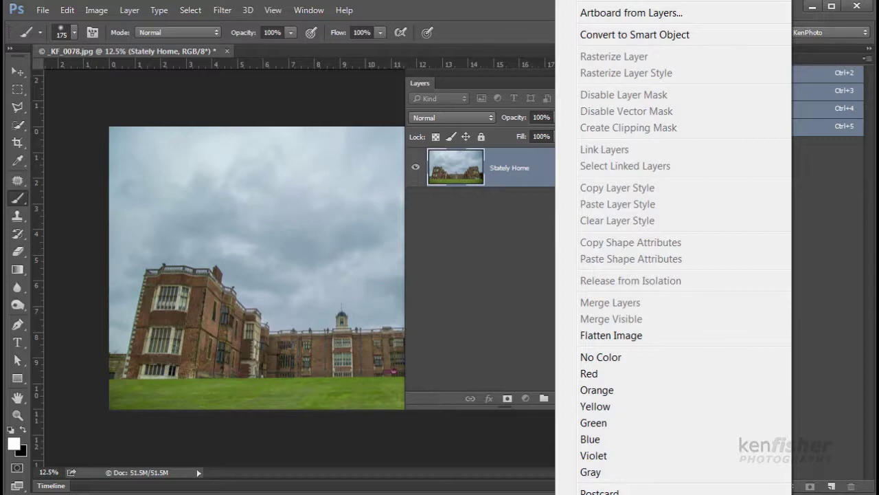
click(515, 14)
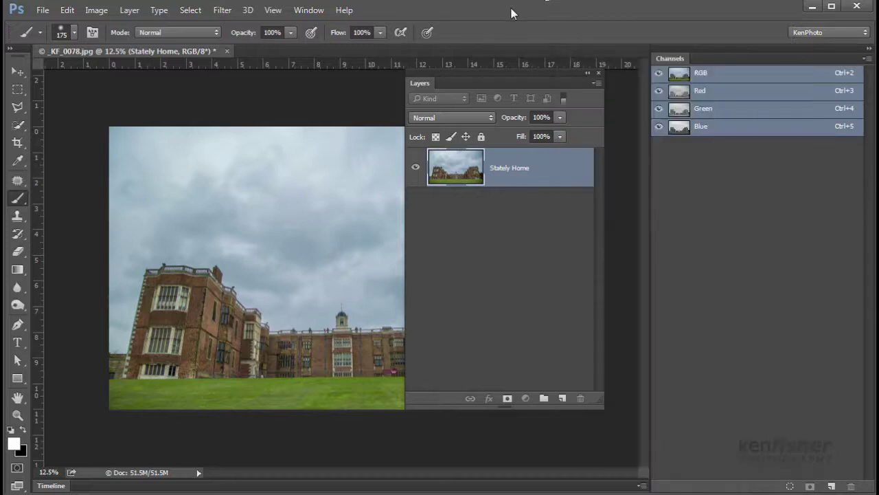
Add a blank layer, move it below Stately Home, and return Stately Home to the bottom of the stack.
click(562, 399)
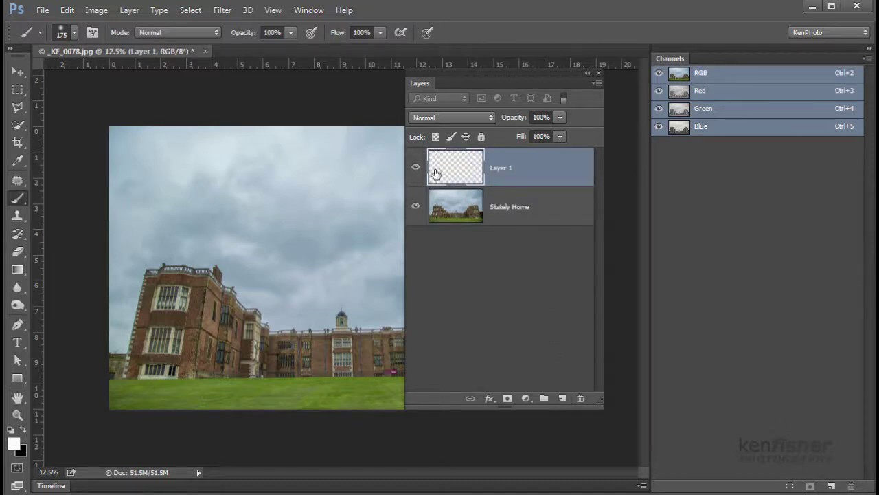
drag(542, 176, 538, 233)
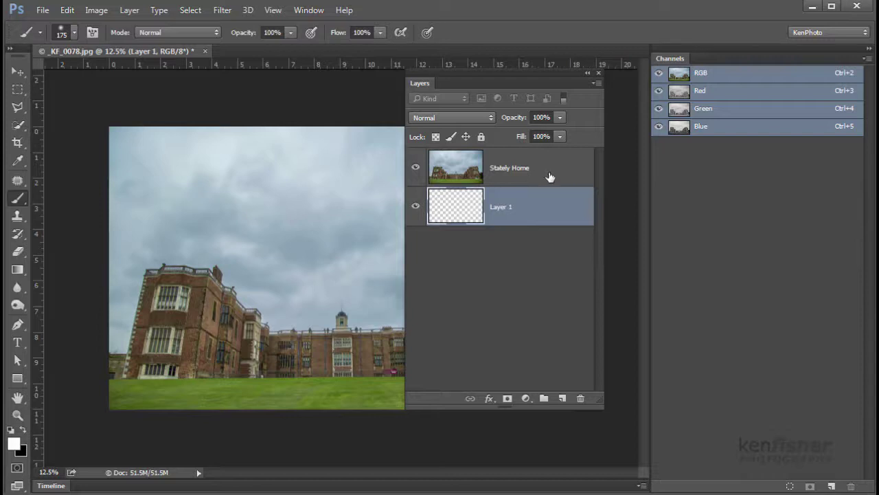
drag(550, 173, 552, 259)
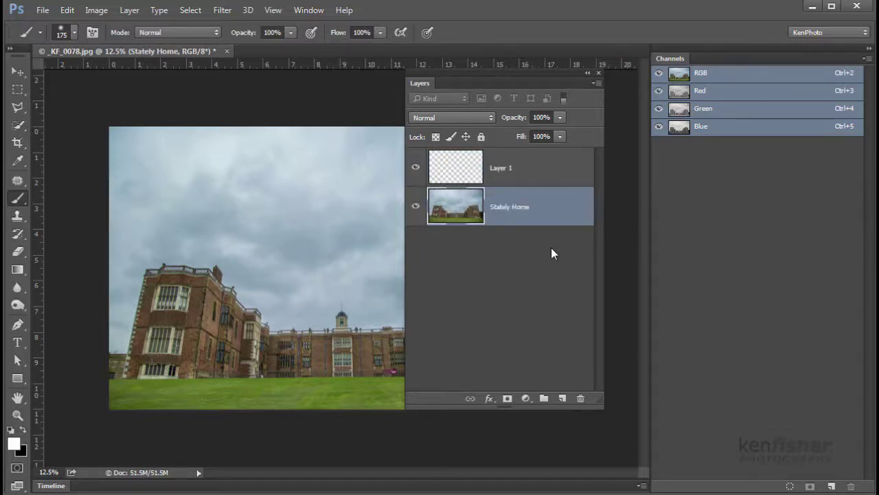
Delete the blank Layer 1 above Stately Home.
click(557, 168)
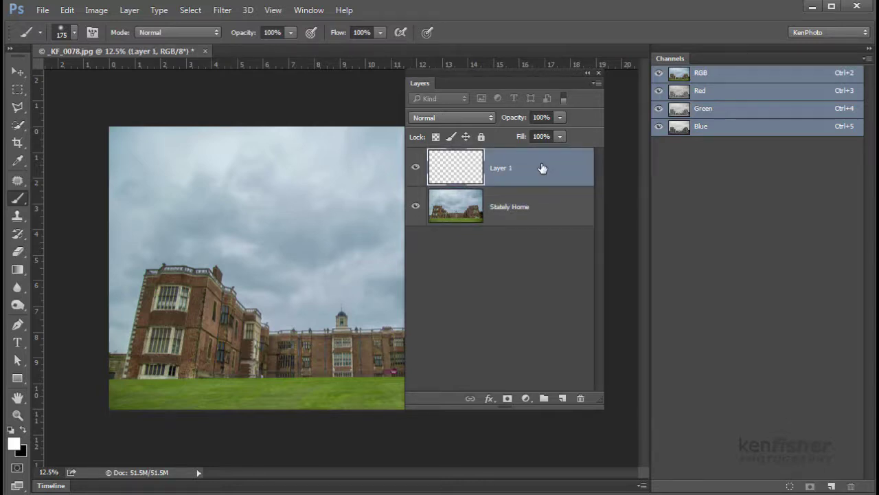
mouse_move(542, 168)
mouse_down()
mouse_move(561, 357)
mouse_move(582, 397)
mouse_move(547, 160)
mouse_up()
right_click(546, 167)
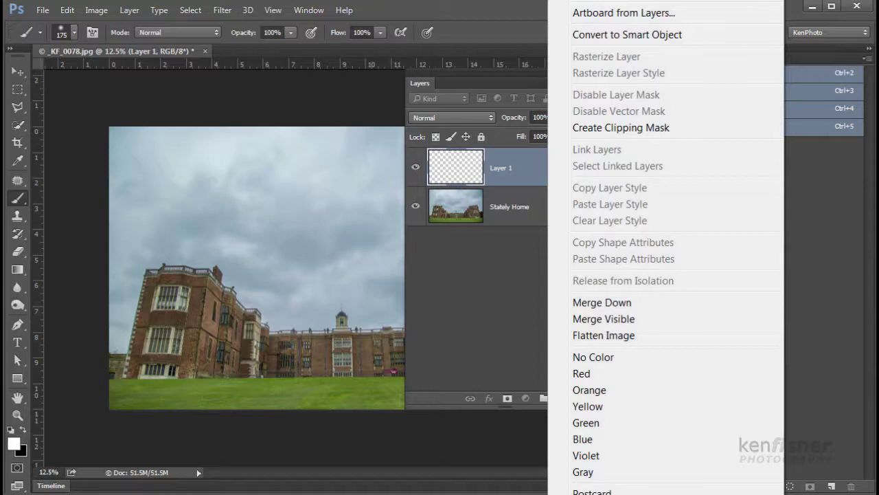
key(Escape)
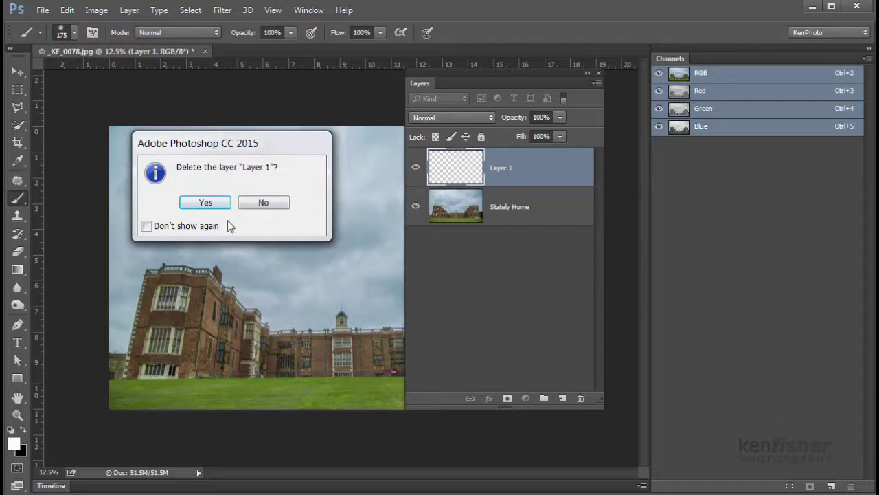
click(206, 203)
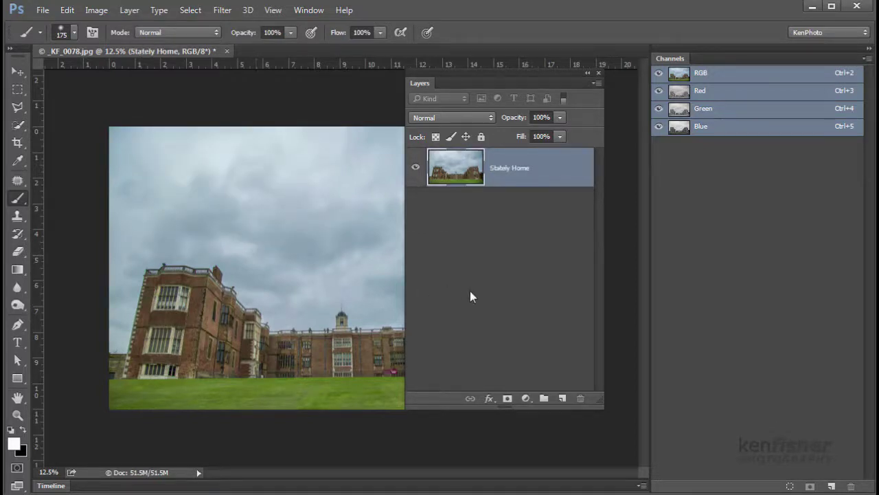
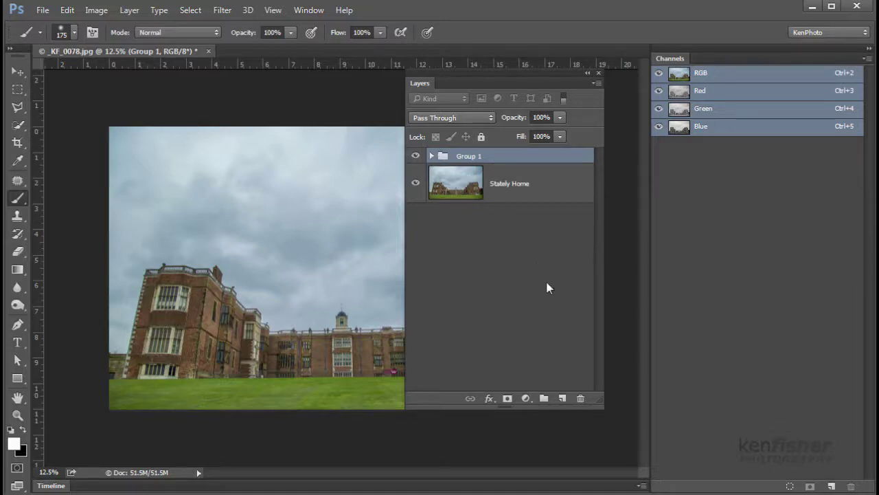
Add a blank layer, move it into Group 1, and expand the group.
click(562, 398)
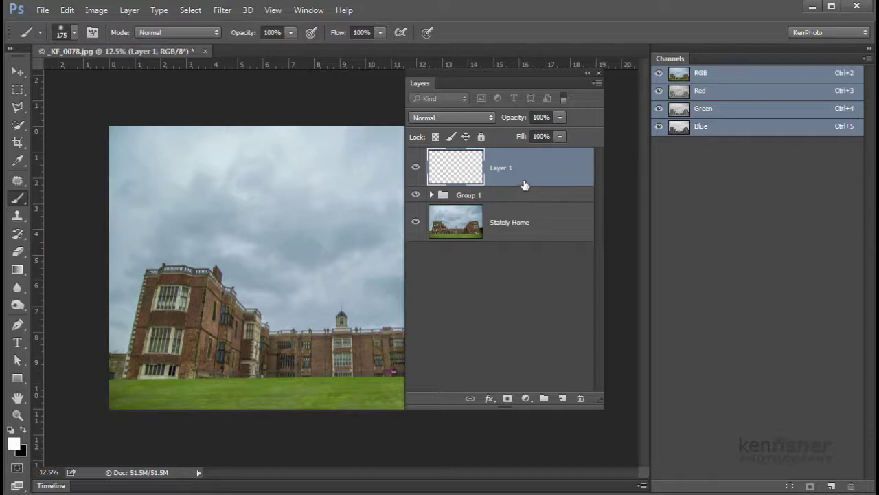
drag(526, 168, 523, 198)
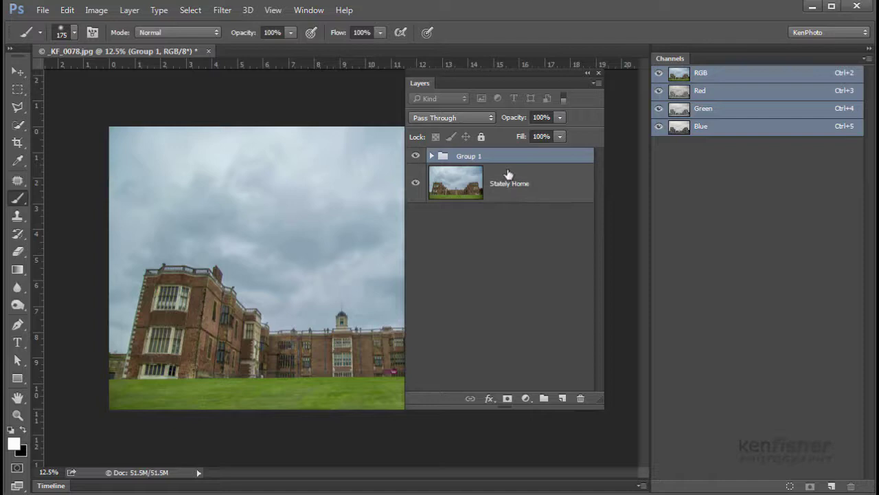
click(432, 156)
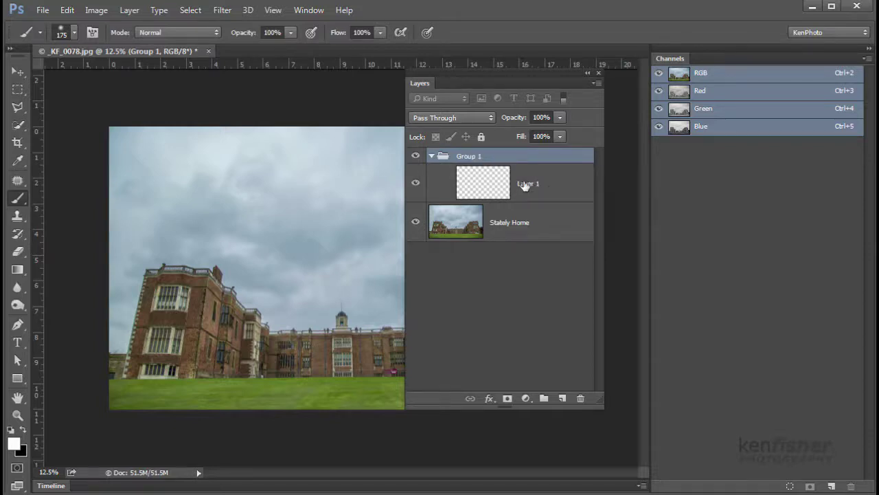
Collapse and re-expand Group 1, and delete Layer 1 together with the emptied group.
click(431, 157)
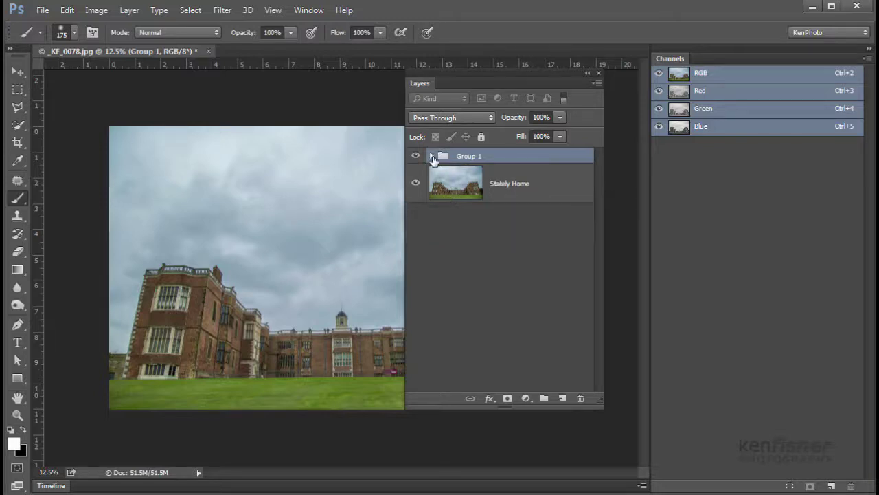
click(432, 158)
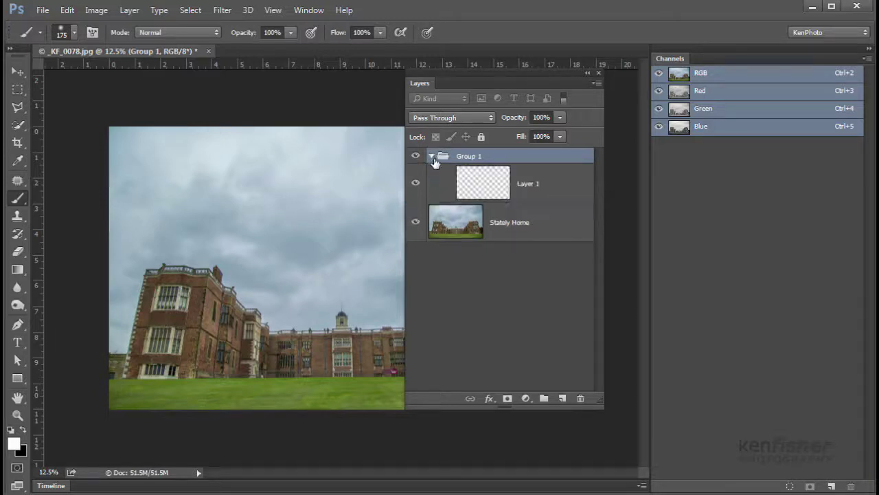
click(557, 190)
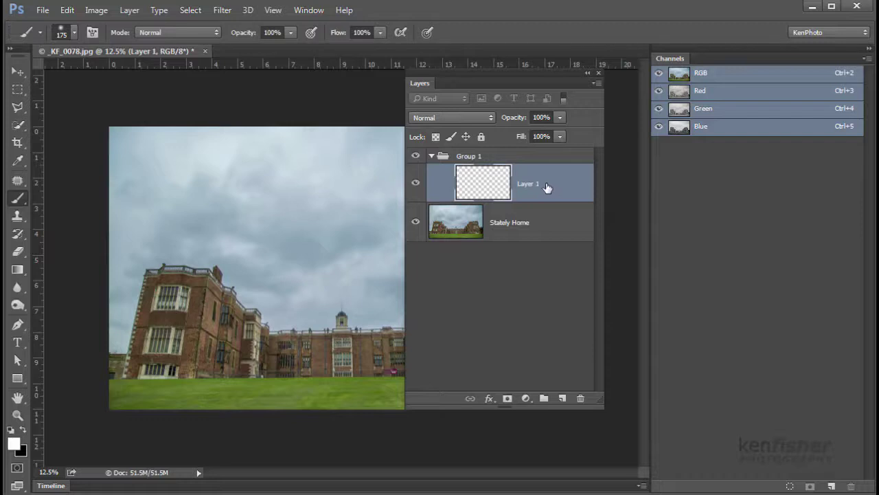
drag(547, 188, 579, 398)
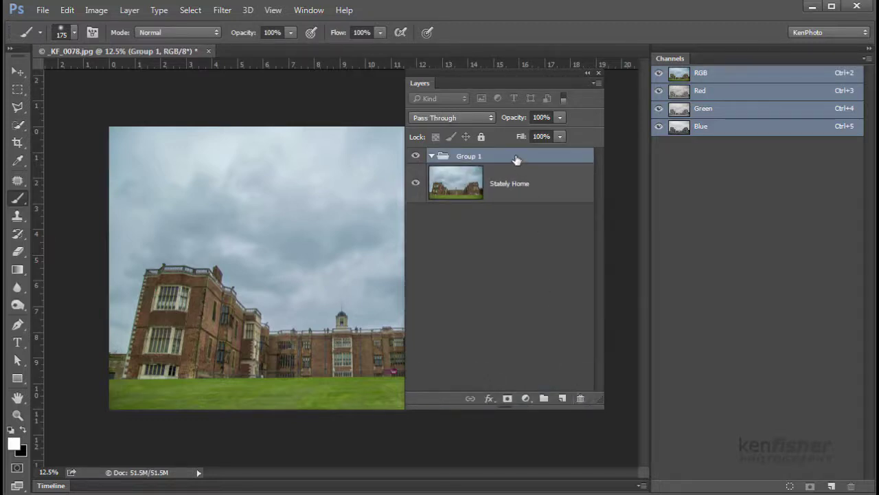
drag(517, 158, 582, 399)
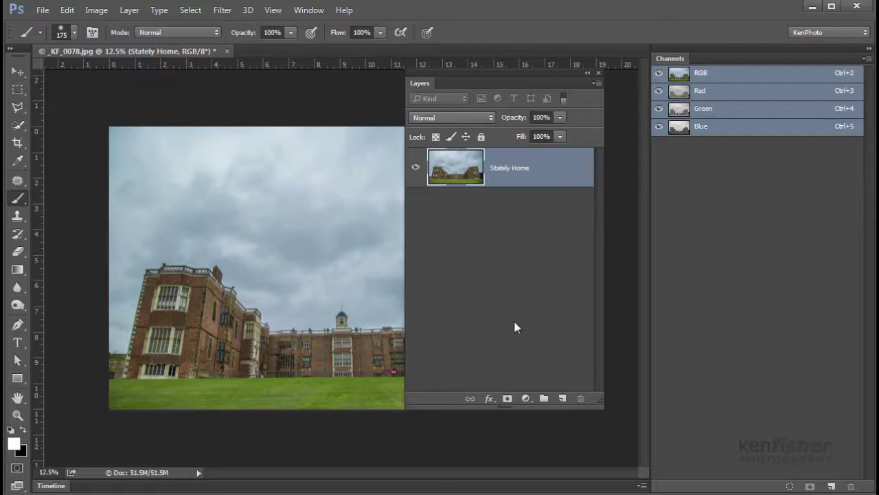
Add a Levels adjustment layer above Stately Home and brighten the midtones to 2.46.
click(526, 400)
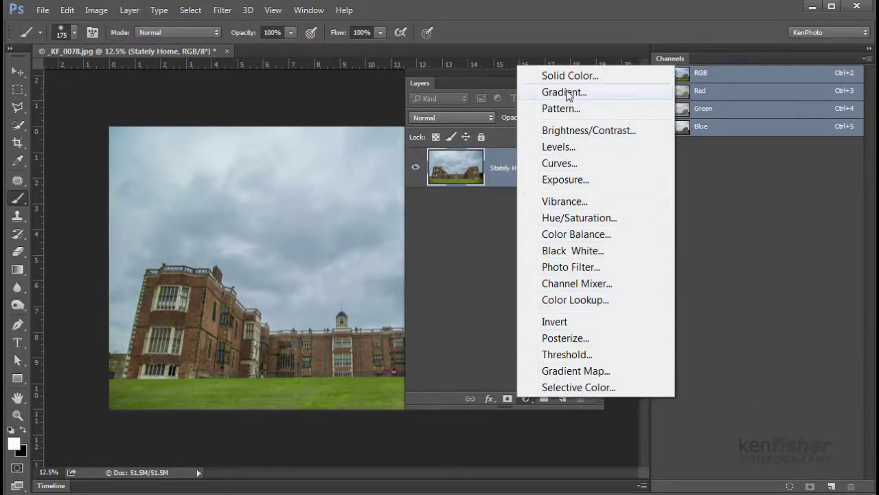
click(558, 149)
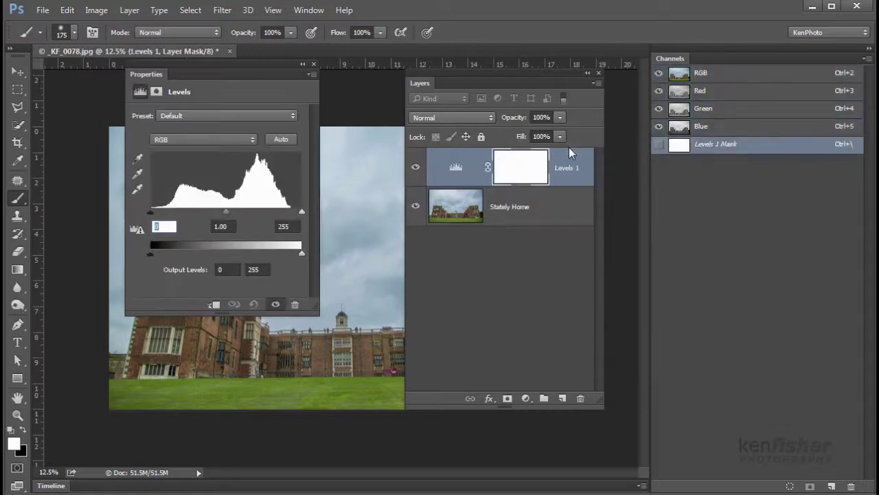
drag(157, 70, 208, 112)
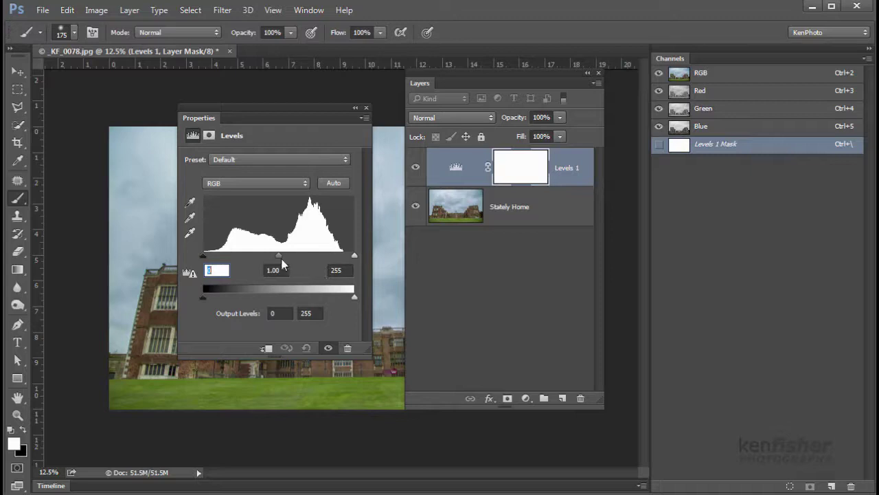
drag(281, 259, 231, 254)
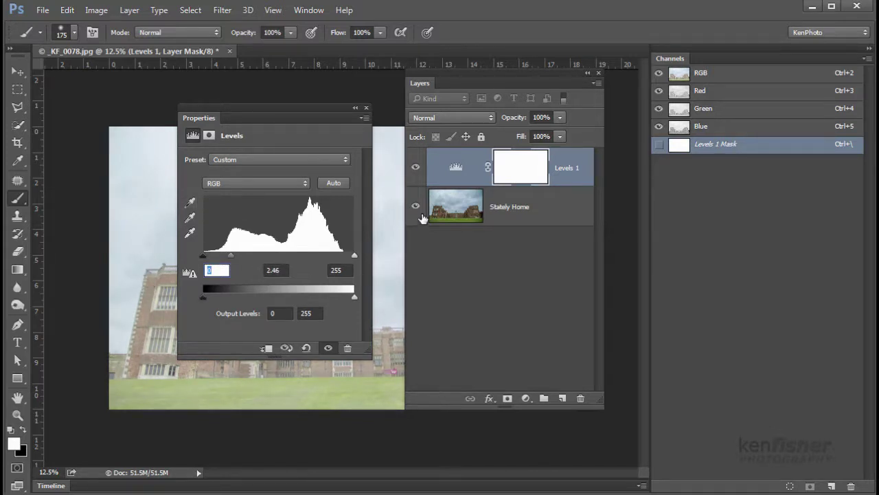
Compare the photo with the Levels 1 layer hidden and shown, and delete that adjustment layer.
click(415, 168)
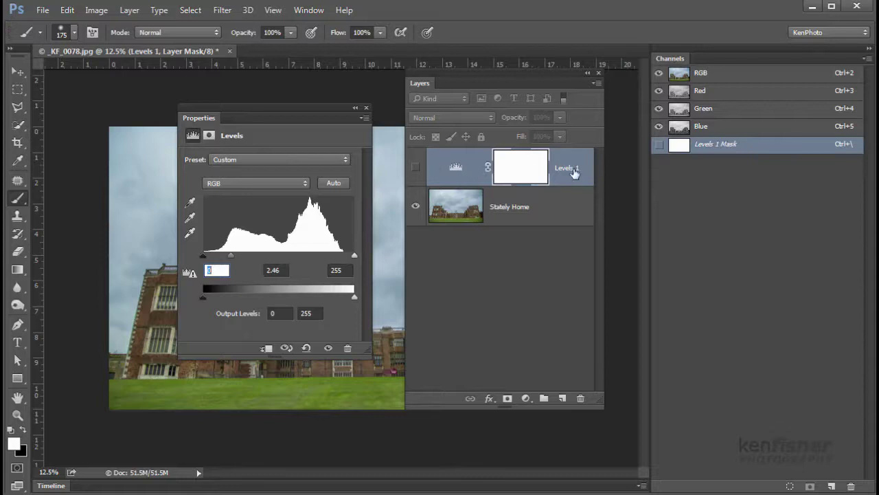
click(415, 170)
click(416, 169)
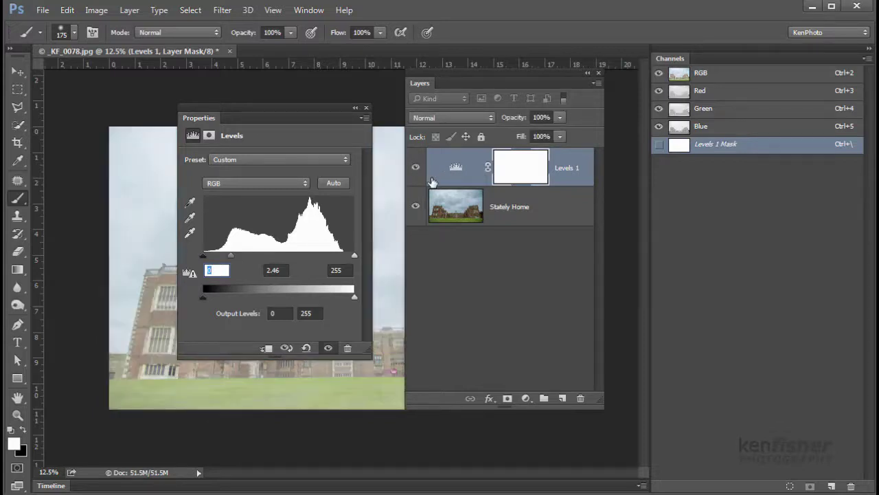
drag(570, 177, 585, 397)
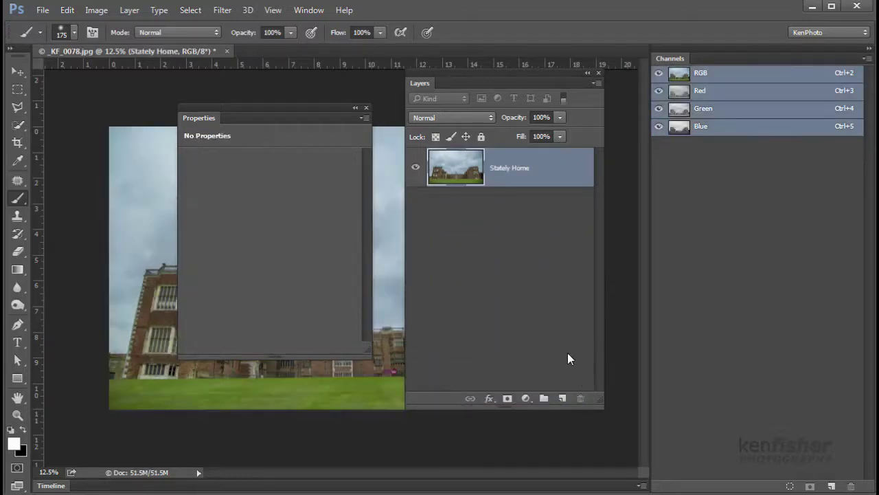
Add a layer mask to Stately Home, switch between its image and mask, and close the mask properties with the mask selected.
click(506, 399)
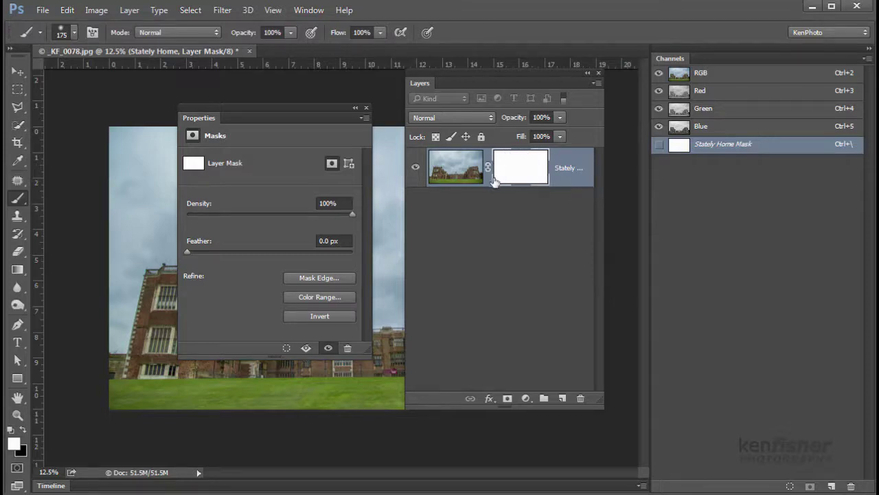
click(451, 168)
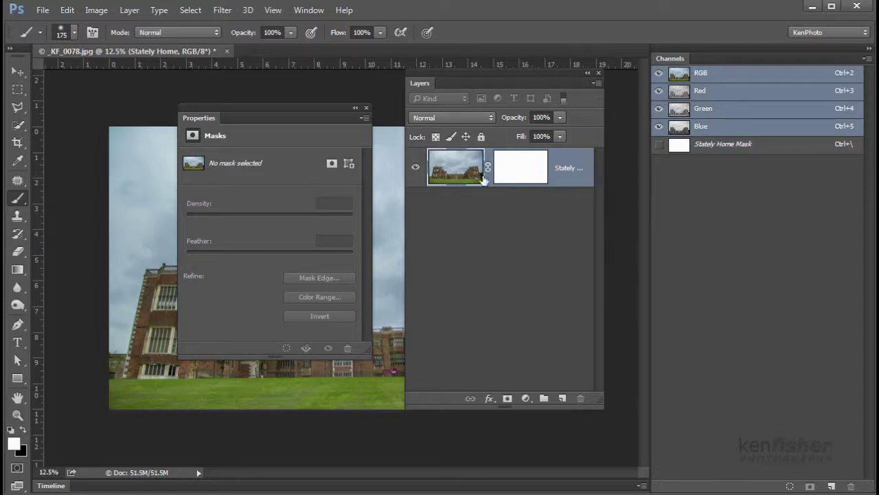
click(533, 174)
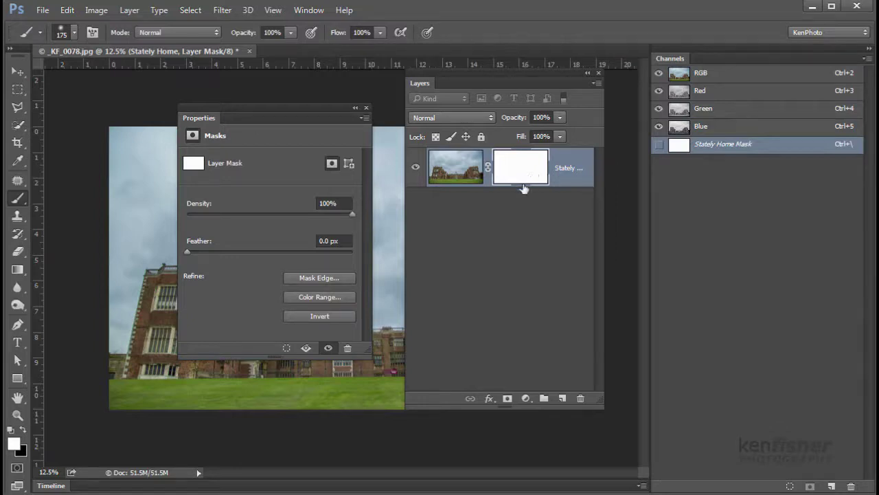
click(366, 109)
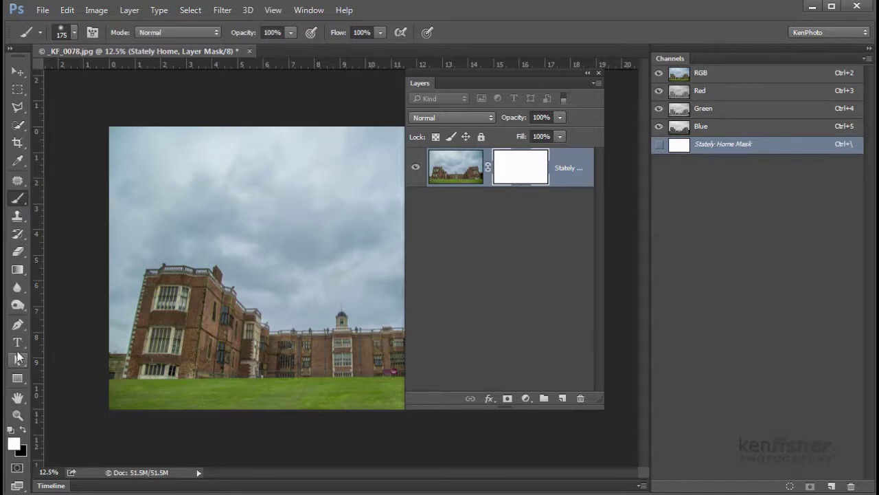
Brush a horizontal black stroke across the sky on the Stately Home mask, and paint it out again with white.
click(23, 429)
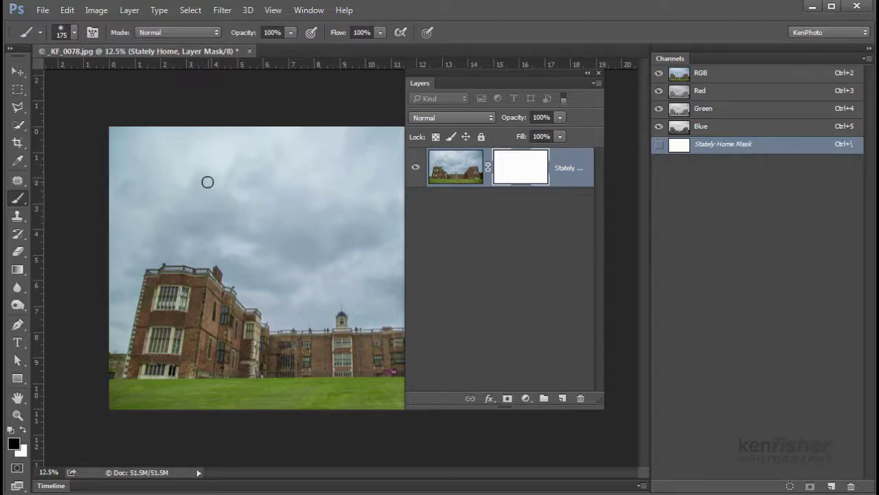
drag(172, 175, 336, 178)
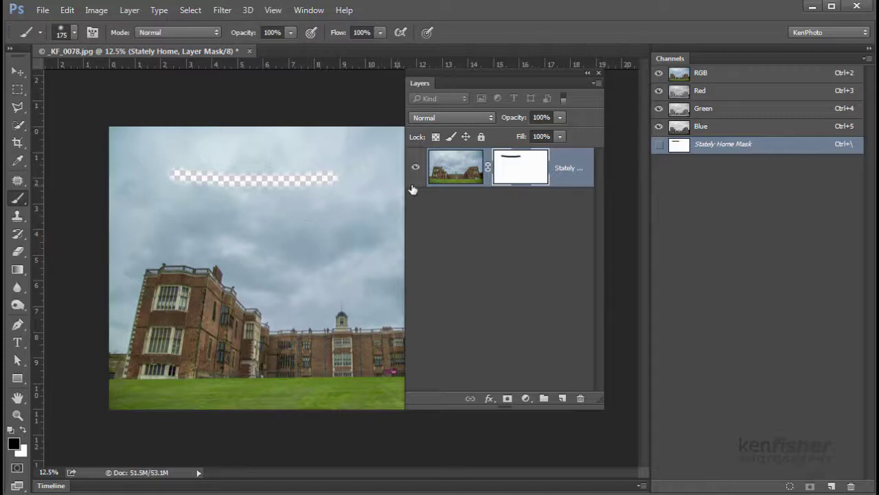
click(28, 436)
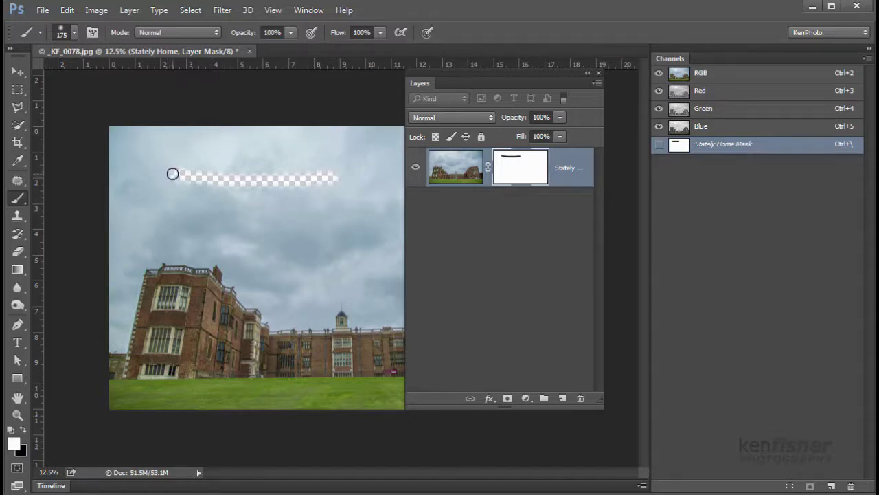
mouse_move(173, 173)
mouse_down()
mouse_move(212, 182)
mouse_move(164, 177)
mouse_move(203, 177)
mouse_move(156, 165)
mouse_move(235, 175)
mouse_move(198, 181)
mouse_move(259, 188)
mouse_move(220, 188)
mouse_move(249, 186)
mouse_move(224, 177)
mouse_move(327, 181)
mouse_move(246, 195)
mouse_move(307, 191)
mouse_move(266, 237)
mouse_move(261, 280)
mouse_move(298, 200)
mouse_up()
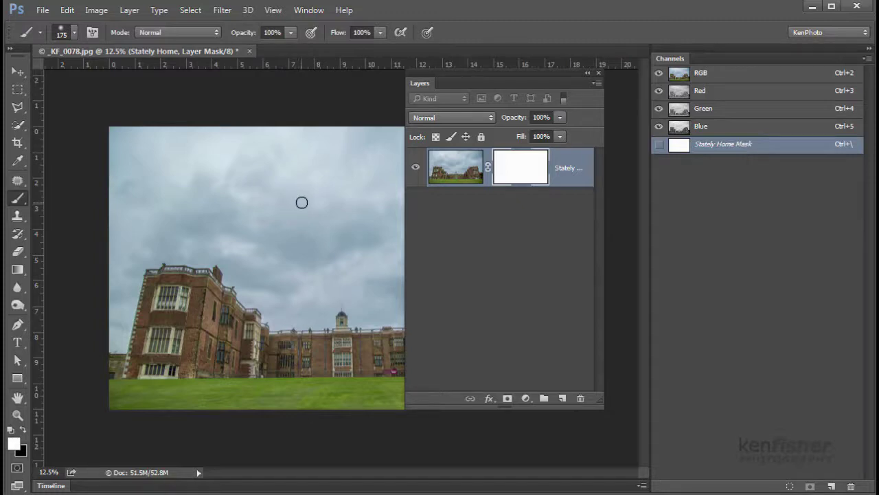
Delete the Stately Home layer mask without applying it, and view the available layer styles.
drag(509, 173, 579, 399)
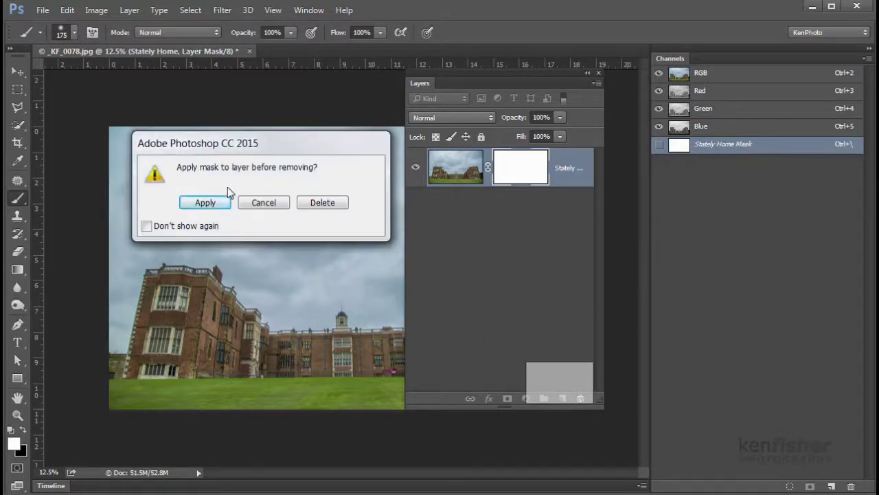
click(318, 202)
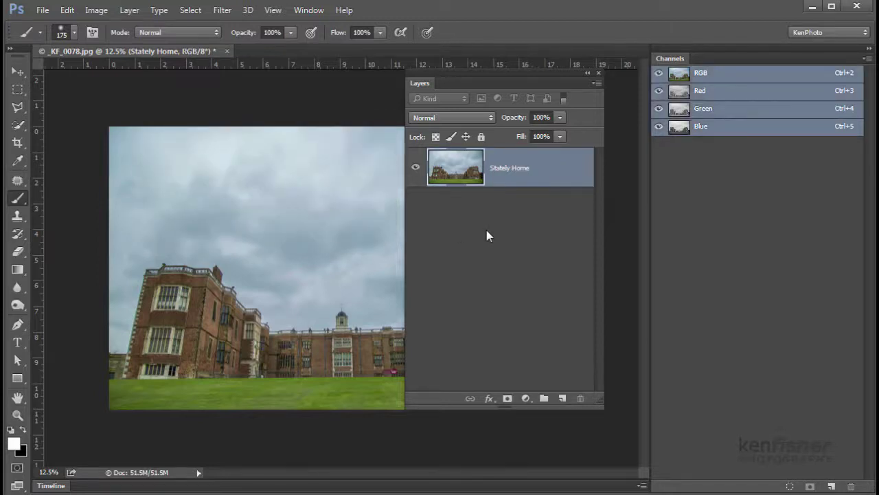
click(489, 400)
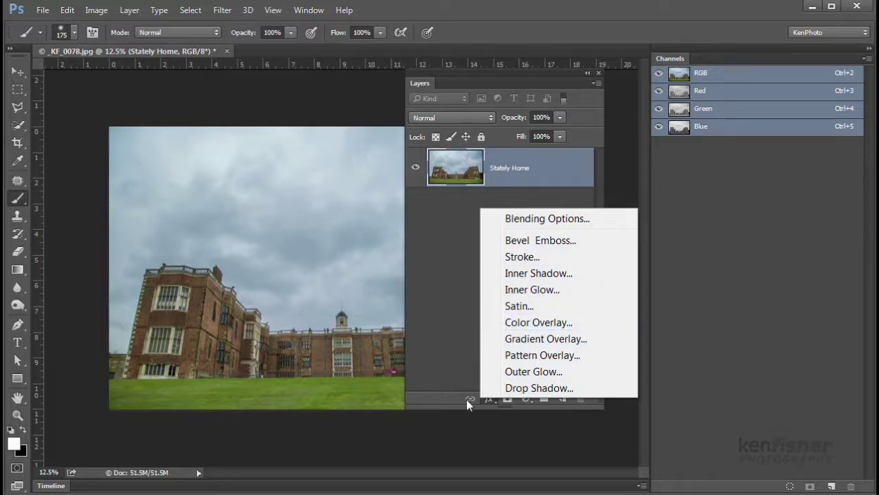
click(464, 379)
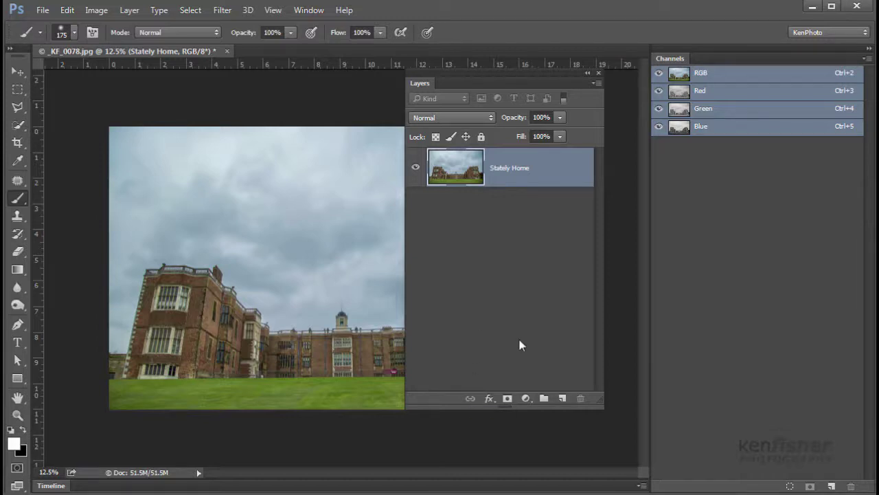
Add two blank layers above Stately Home and link all three layers together.
click(561, 399)
click(561, 400)
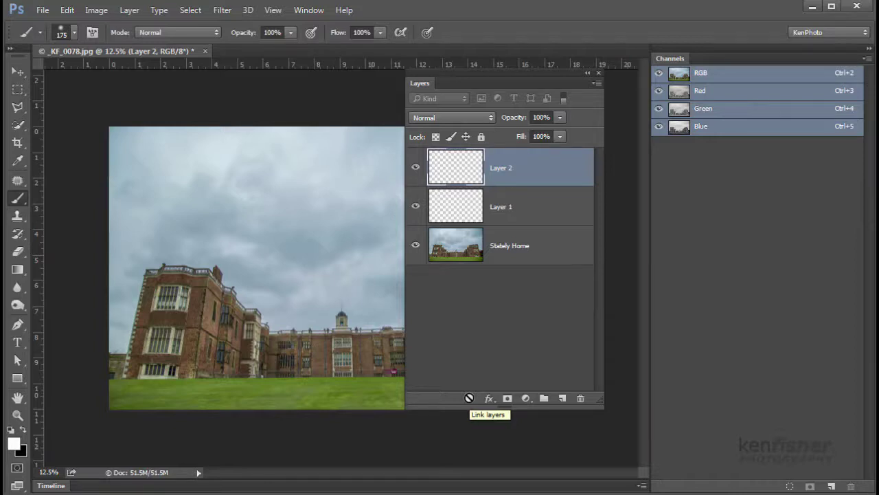
key(shift)
shift+click(551, 254)
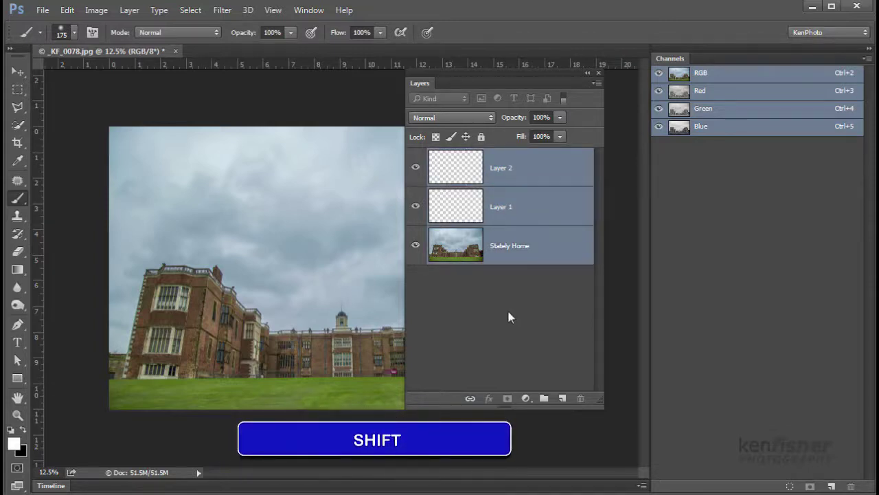
click(469, 399)
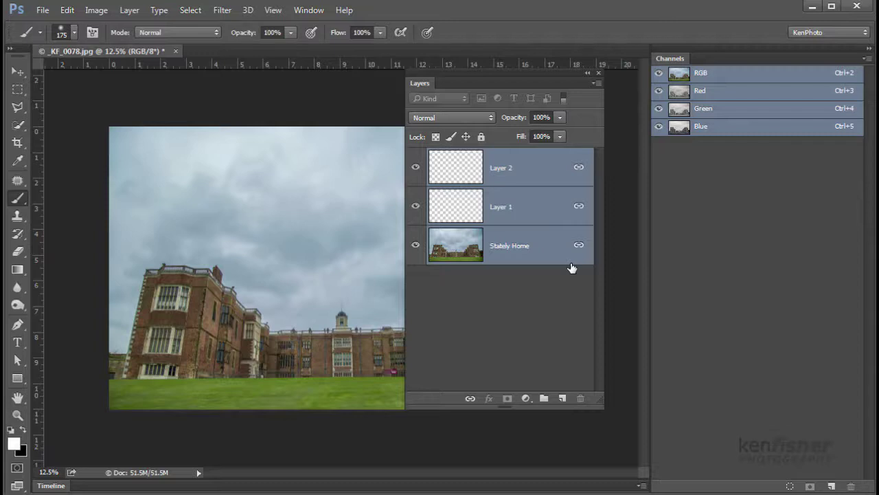
Unlink the three layers and delete the blank Layer 1 and Layer 2.
click(470, 399)
click(497, 323)
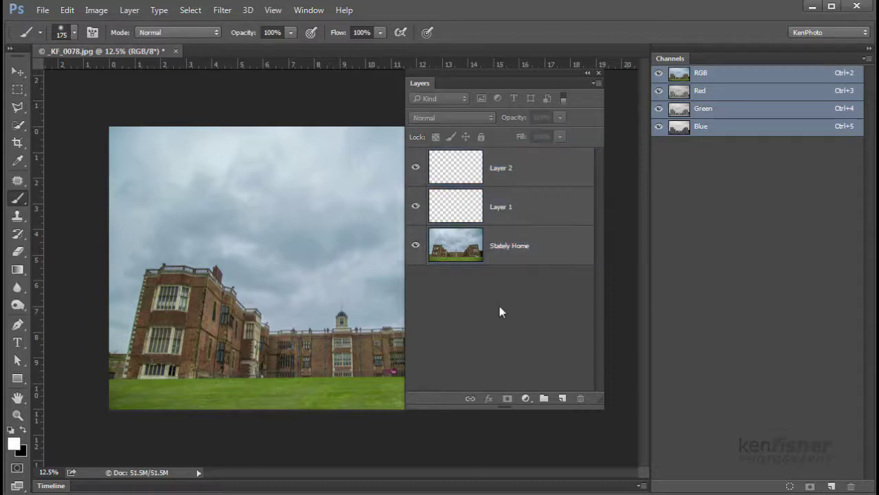
click(539, 214)
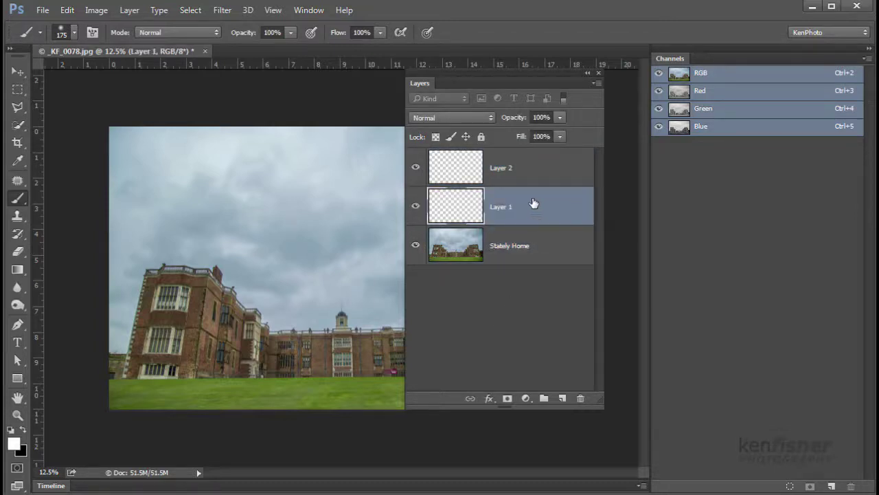
drag(551, 217, 583, 400)
click(536, 168)
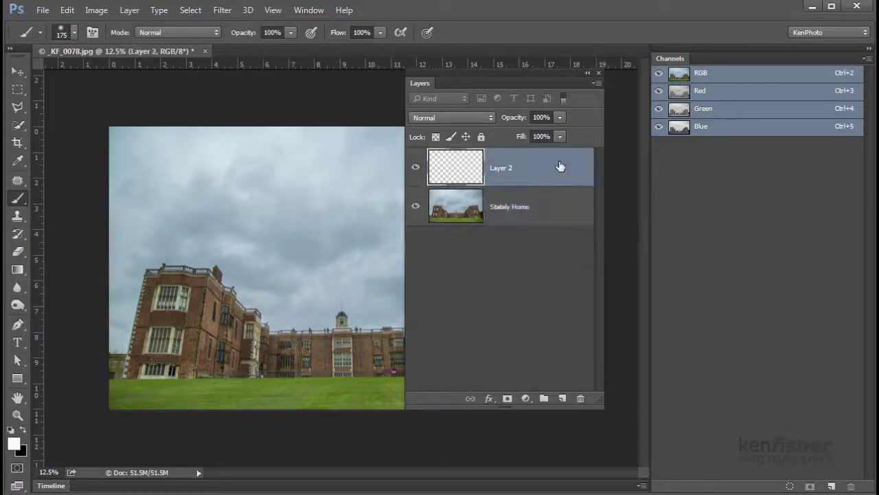
drag(543, 167, 583, 397)
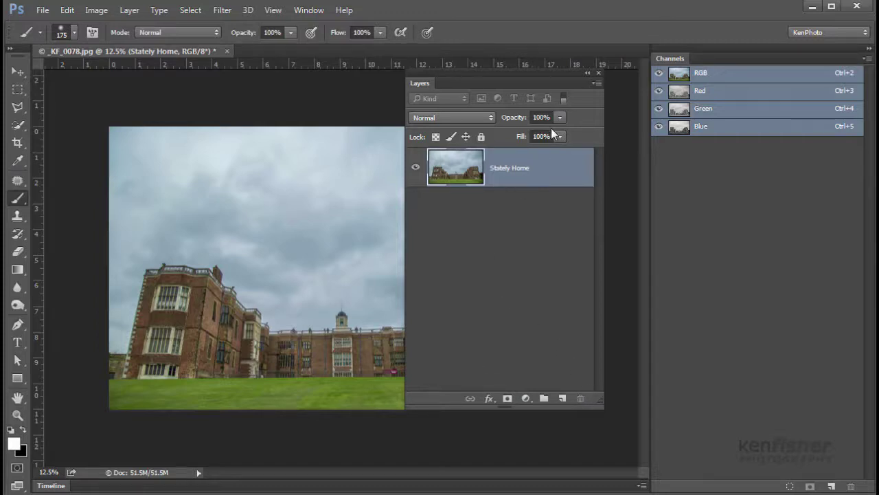
Review the merge and flatten options among the layer commands.
click(595, 83)
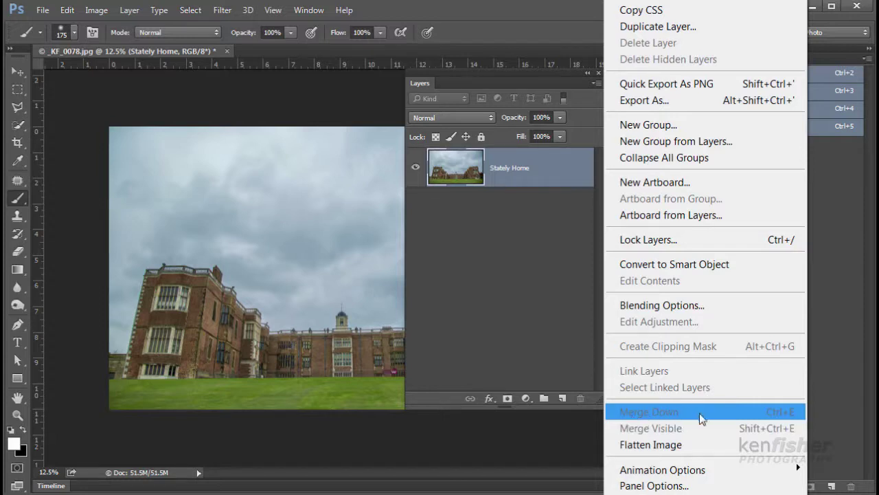
click(653, 444)
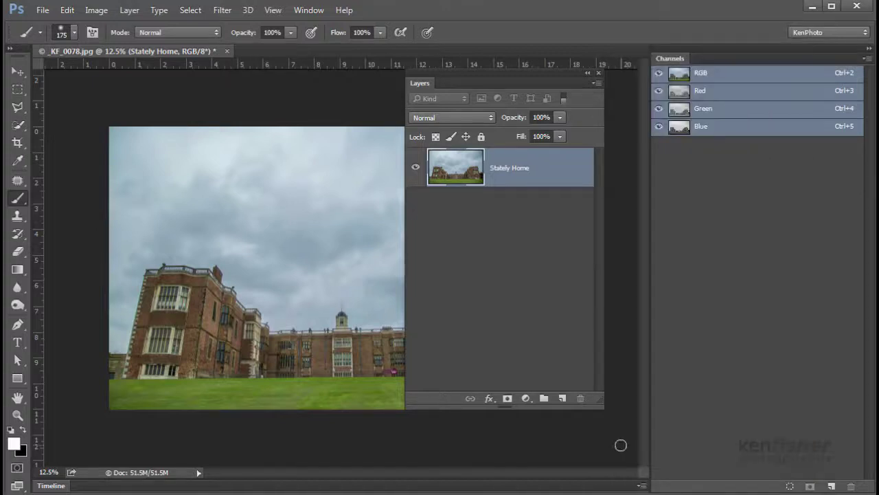